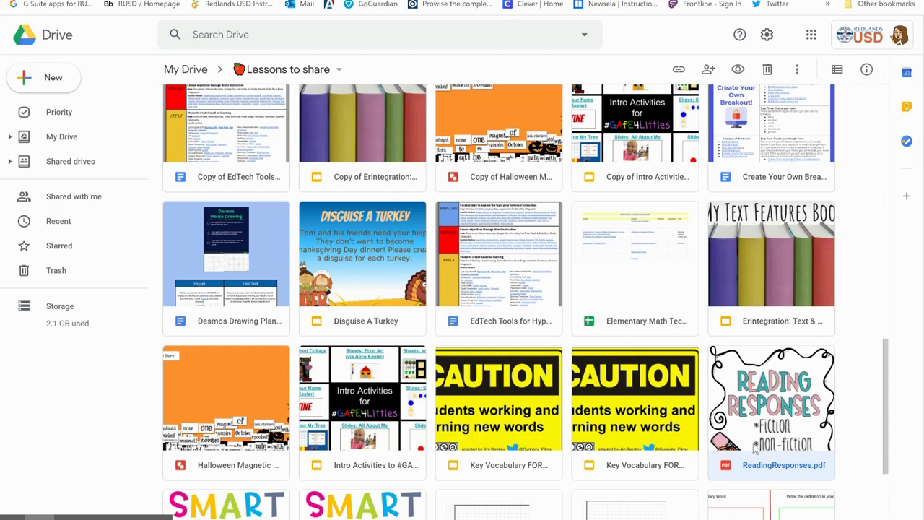
Step: Open ReadingResponses.pdf and fit the whole first Reading Response worksheet page on the screen
double_click(781, 424)
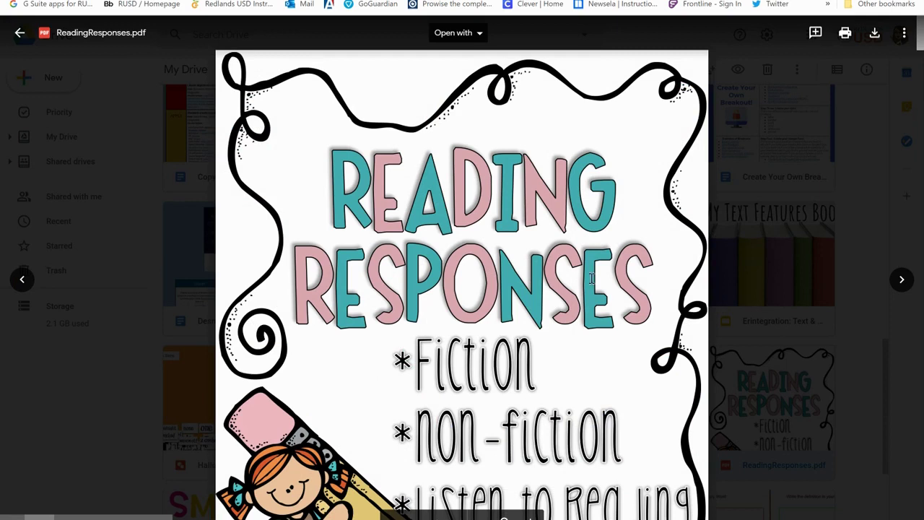
scroll(597, 274, down, 5)
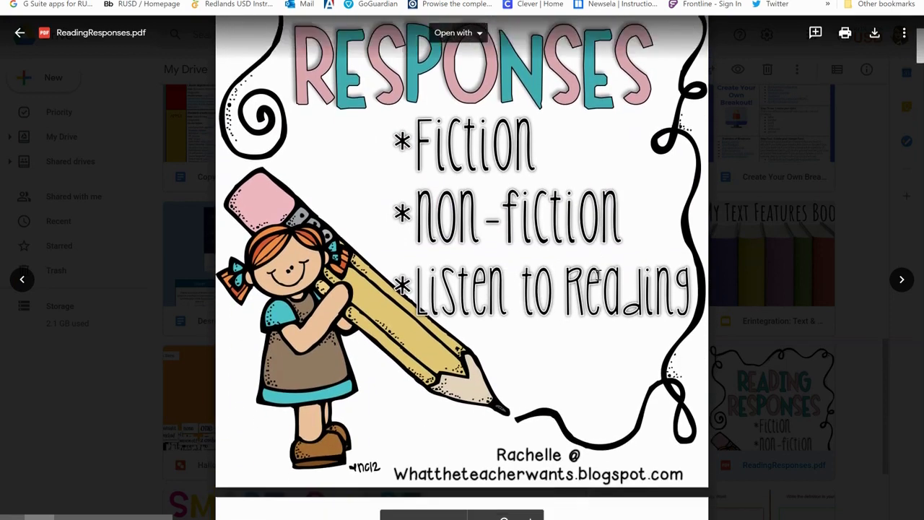
scroll(597, 274, down, 5)
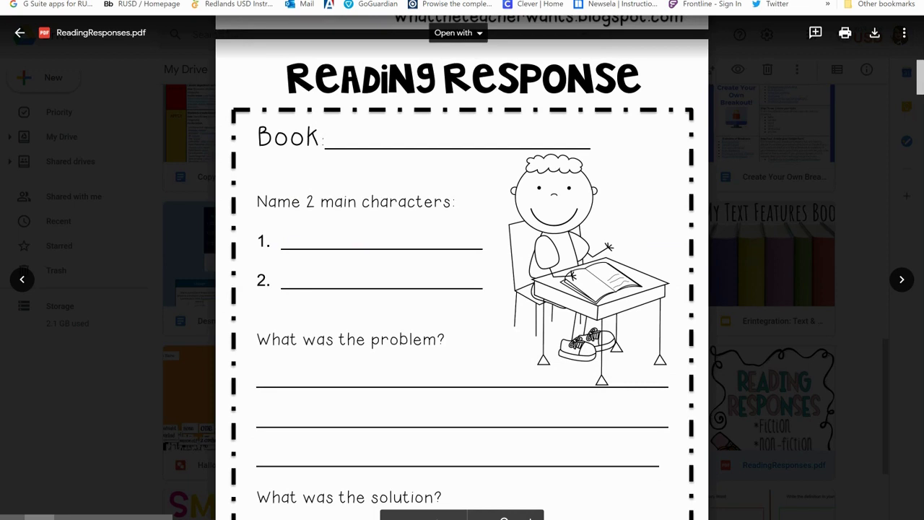
key(ctrl+minus)
key(ctrl+minus)
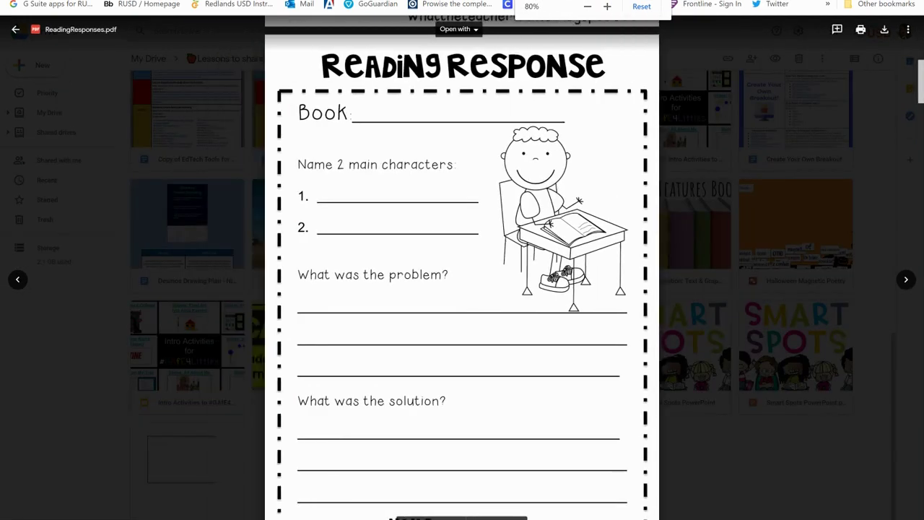
key(ctrl+minus)
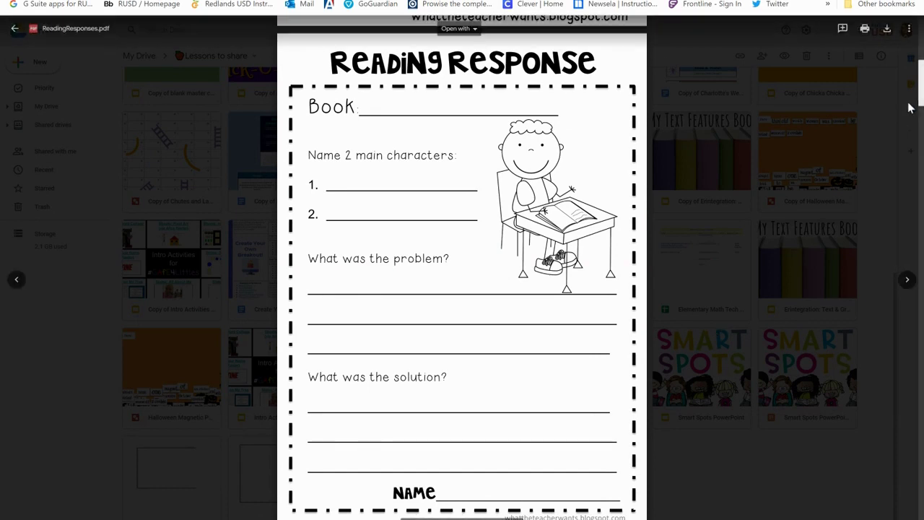
scroll(921, 101, down, 1)
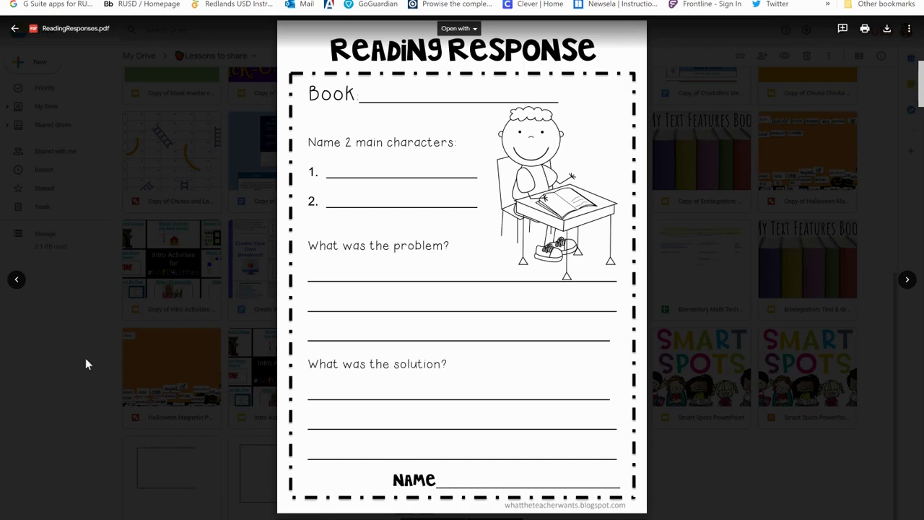
Step: Launch the Snipping Tool and move its window off the worksheet page
mouse_move(55, 510)
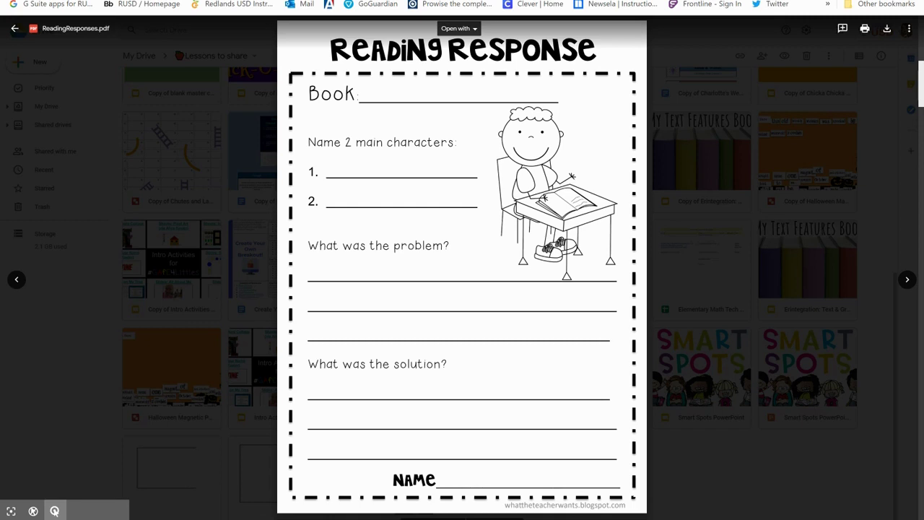
key(super)
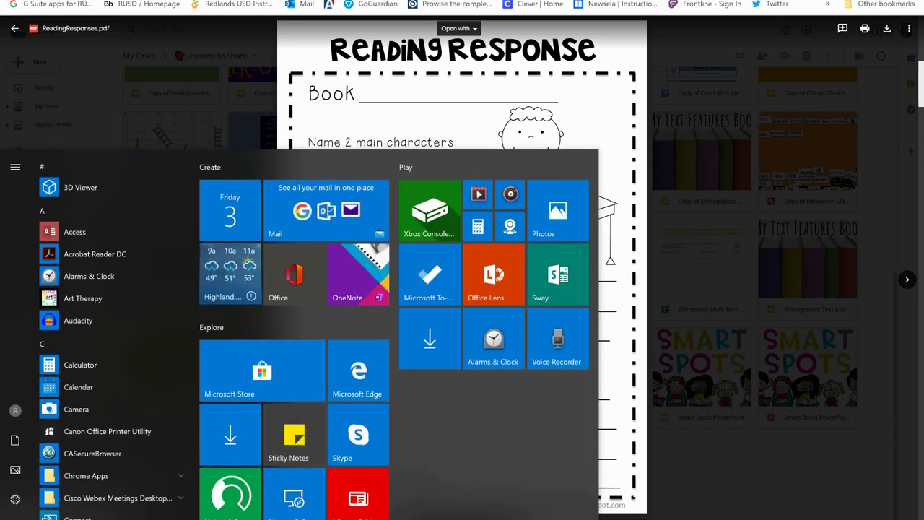
text(sni)
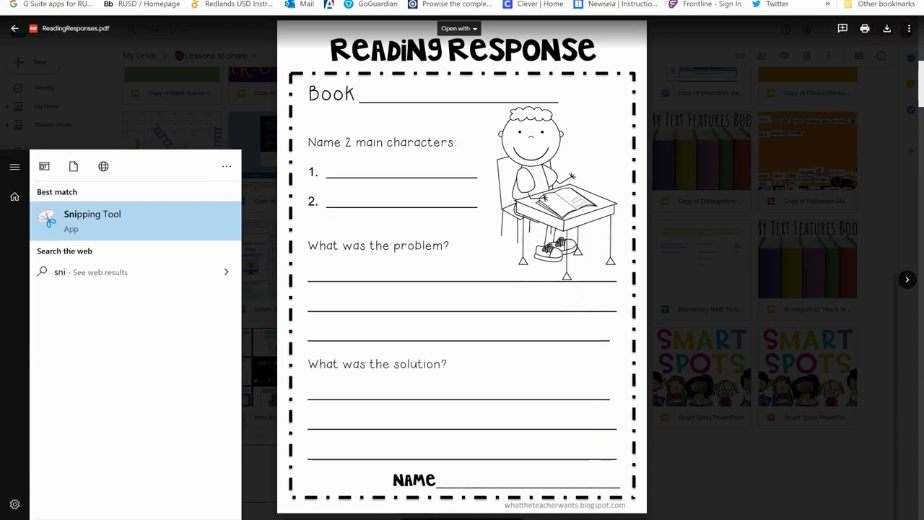
text(p)
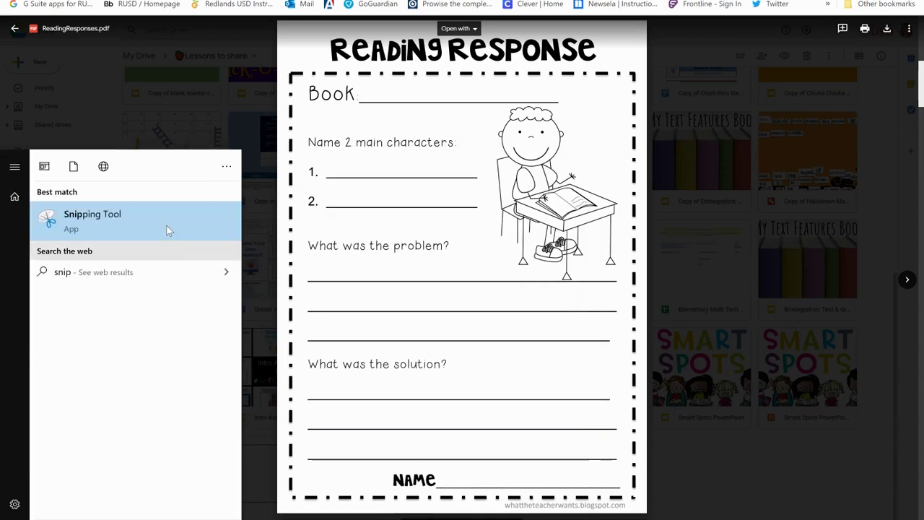
click(83, 232)
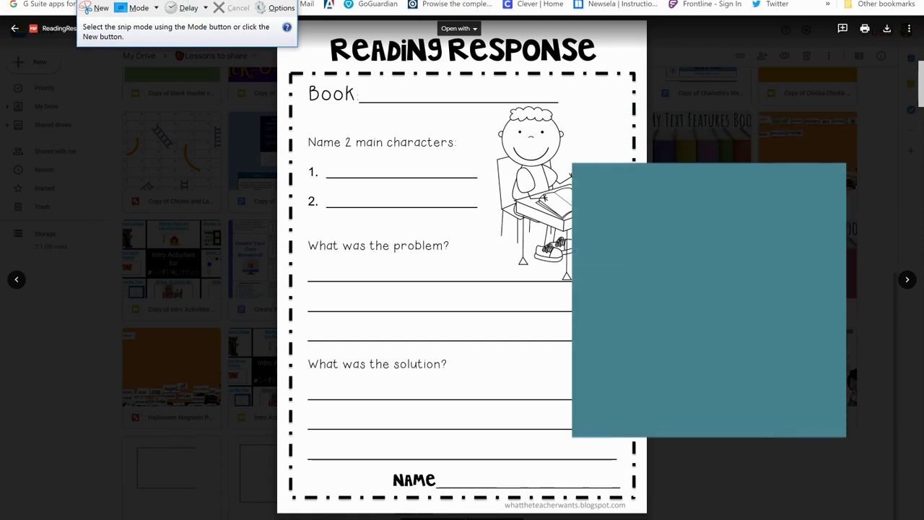
drag(547, 2, 770, 91)
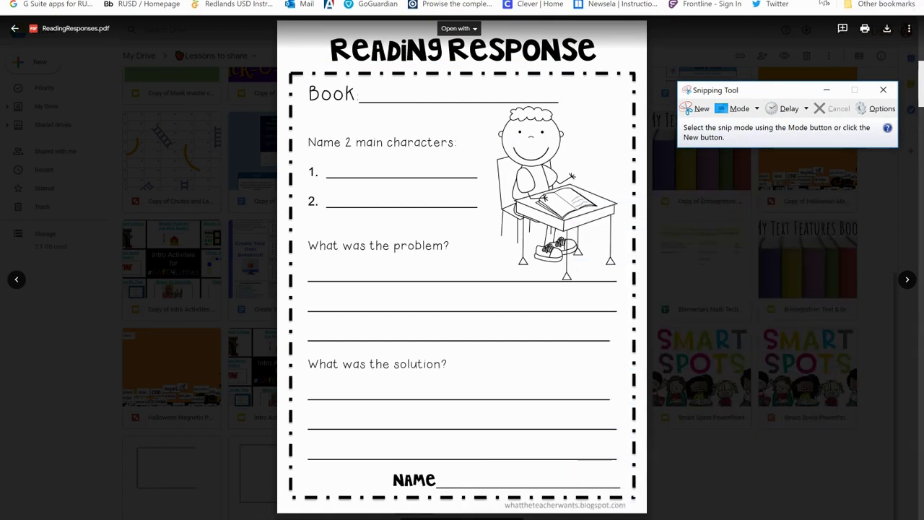
Step: Take a trial rectangular snip of the area around the boy's picture on the worksheet
click(744, 111)
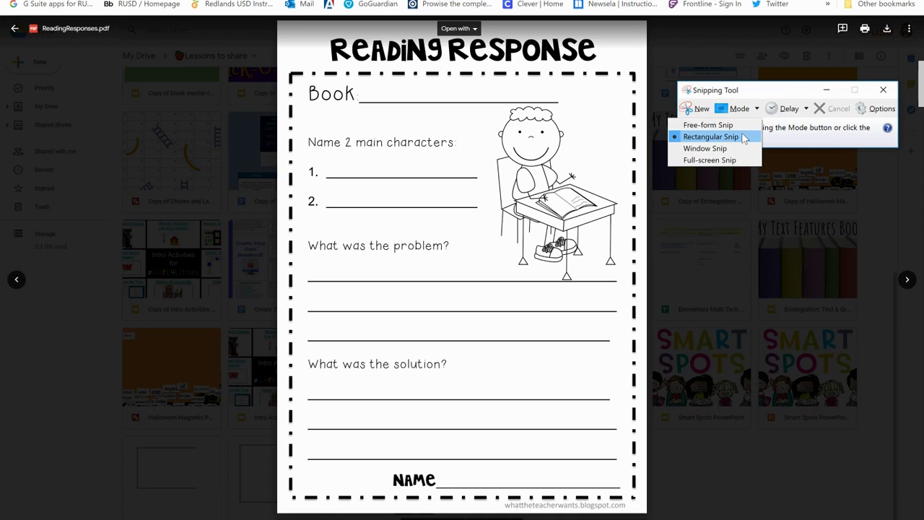
click(699, 112)
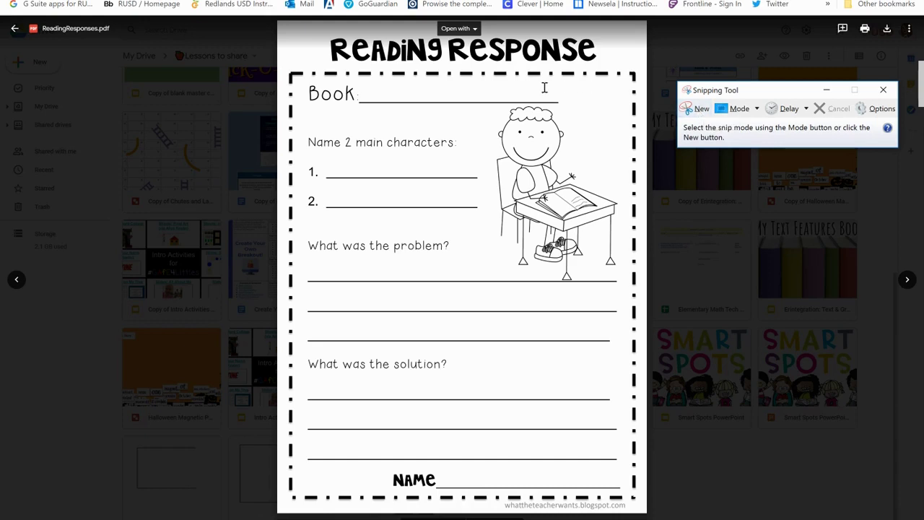
click(699, 112)
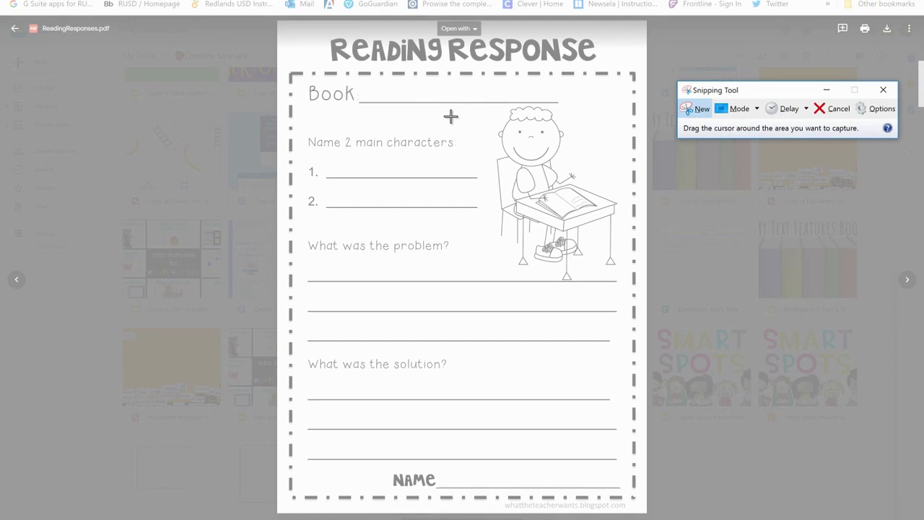
drag(445, 113, 558, 226)
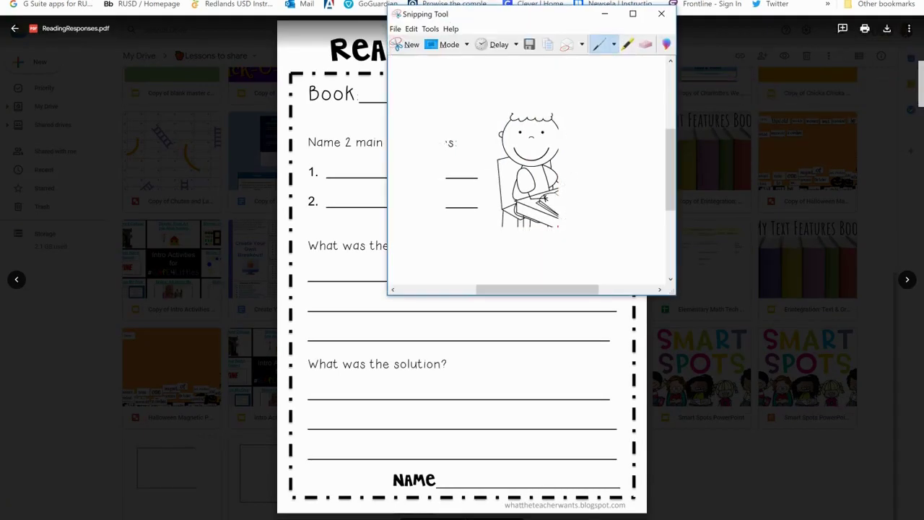
Step: Capture a new rectangular snip of the entire Reading Response worksheet page, from title to name line
click(398, 45)
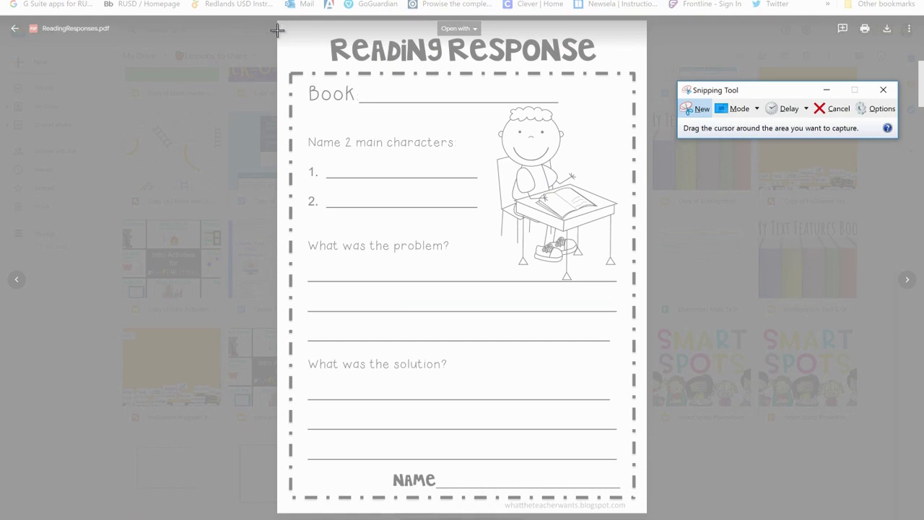
drag(278, 30, 642, 511)
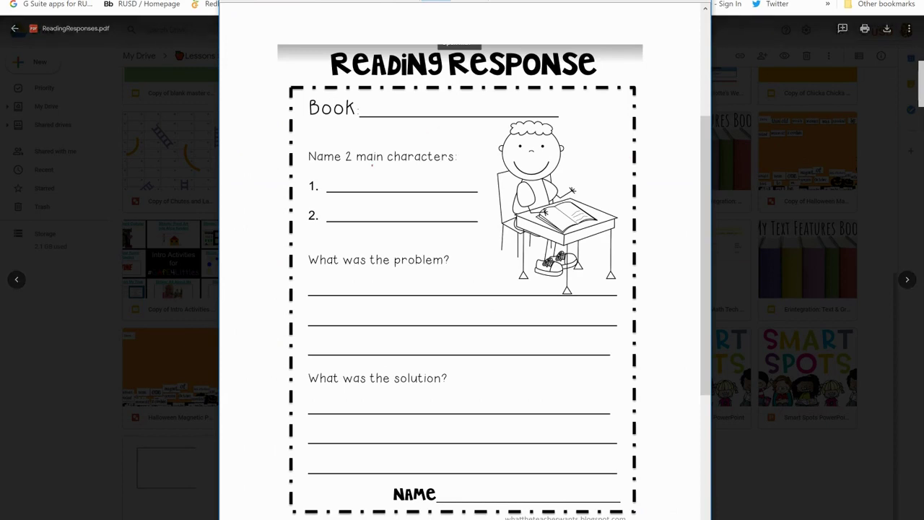
Step: Save the worksheet snip to the Desktop as a JPEG file named "TPT pg"
click(359, 3)
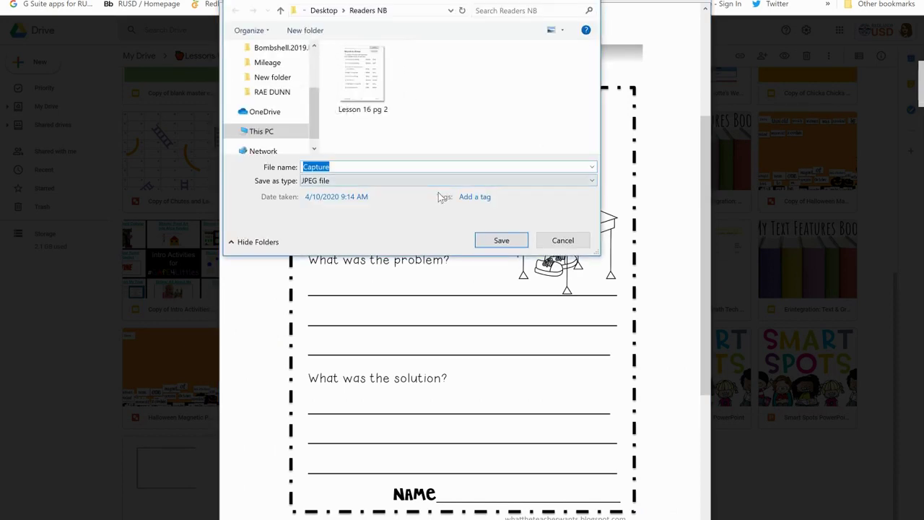
drag(311, 101, 314, 61)
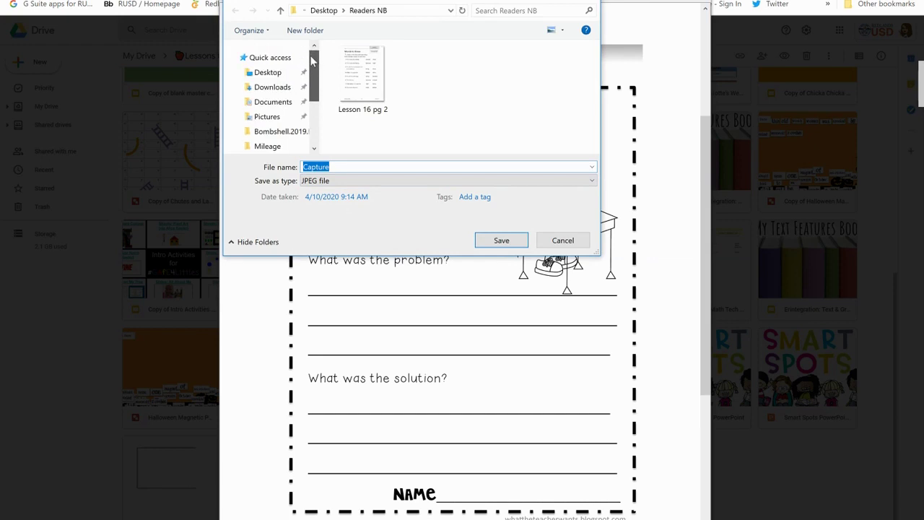
click(267, 72)
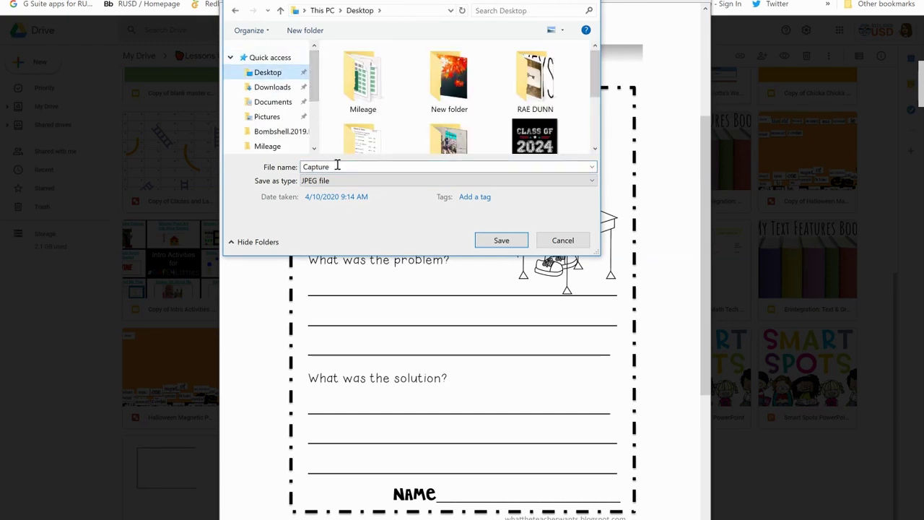
double_click(339, 167)
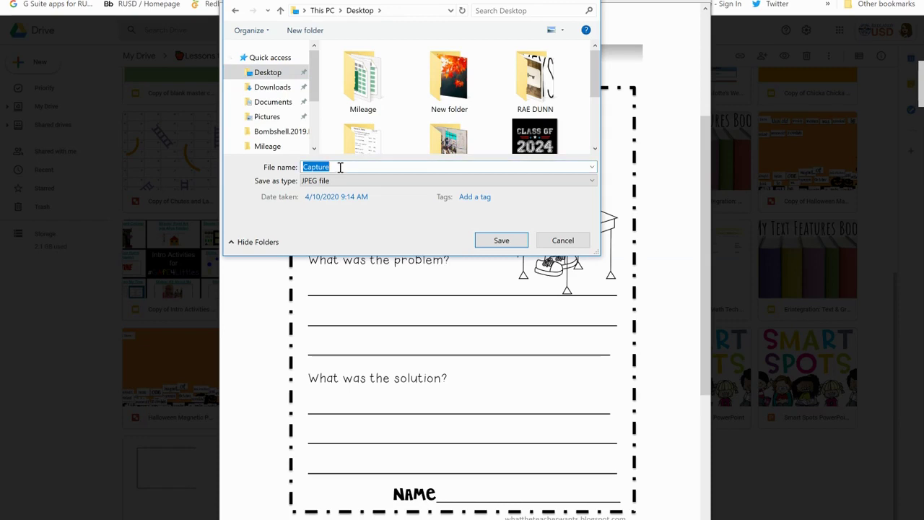
text(TPT pg)
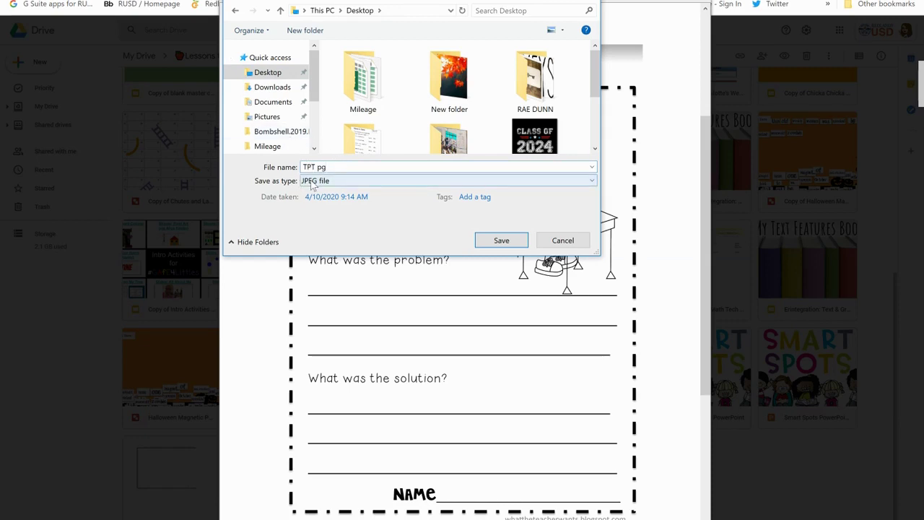
click(332, 182)
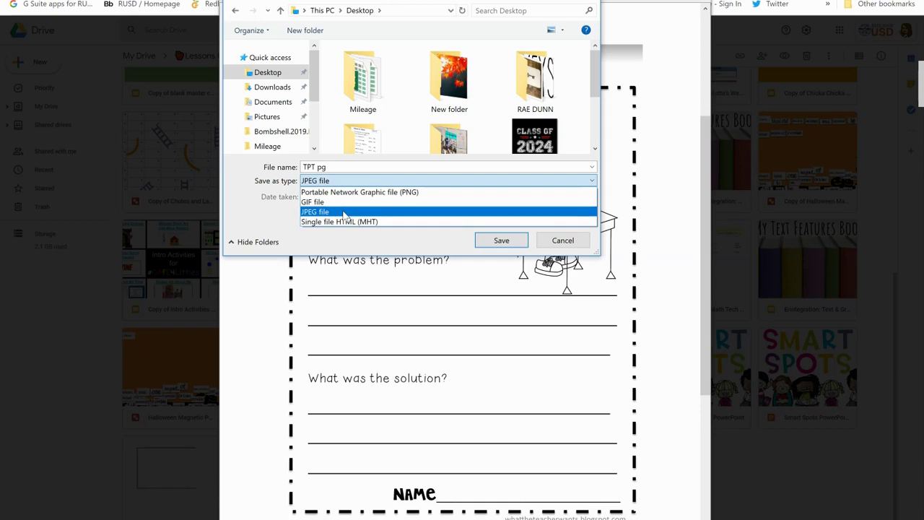
click(497, 204)
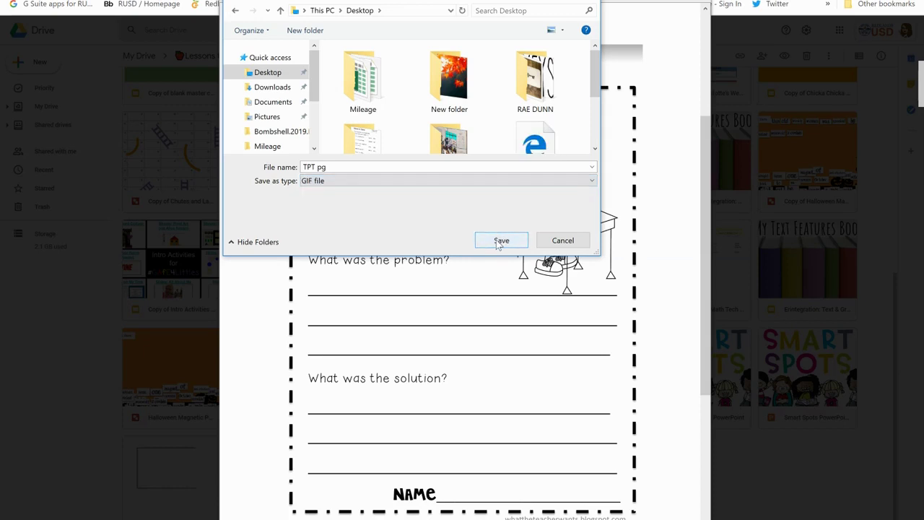
click(468, 182)
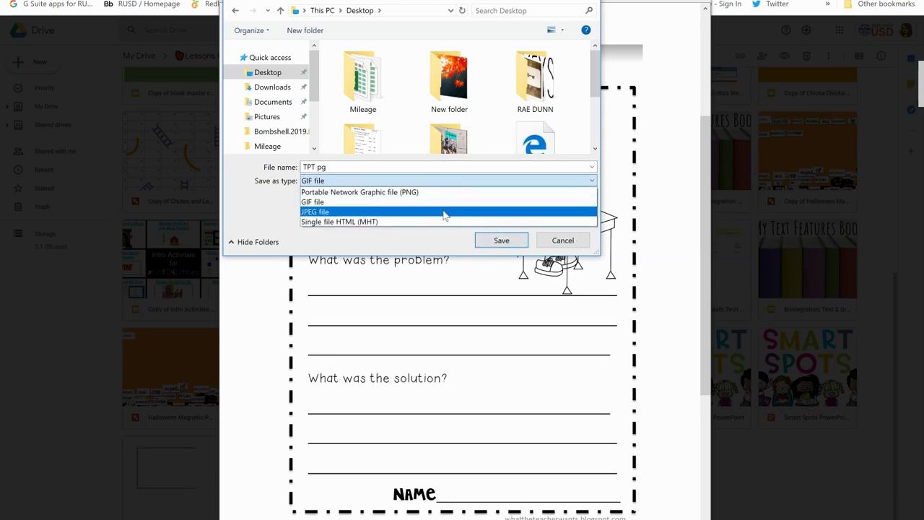
click(446, 212)
click(508, 243)
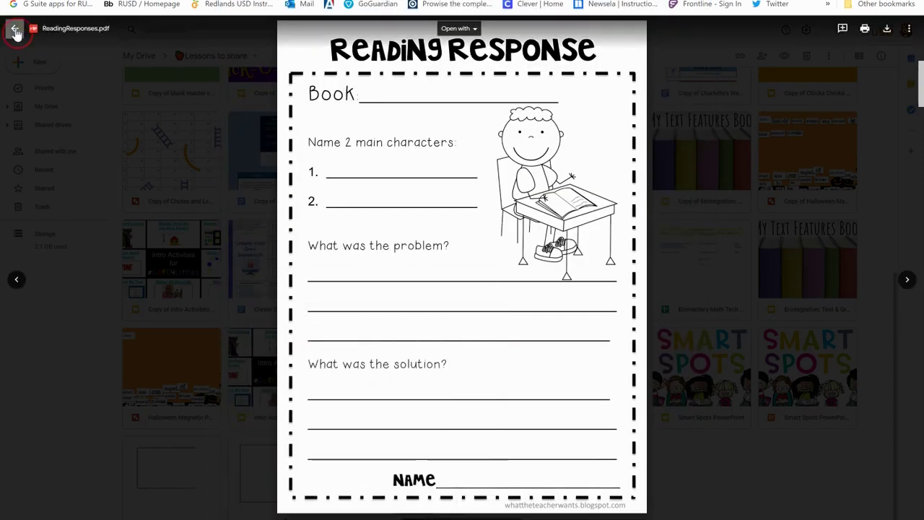
Step: Close the PDF preview, create a Google Slides presentation in the Lessons to share folder, and title it "TPT pg"
click(16, 31)
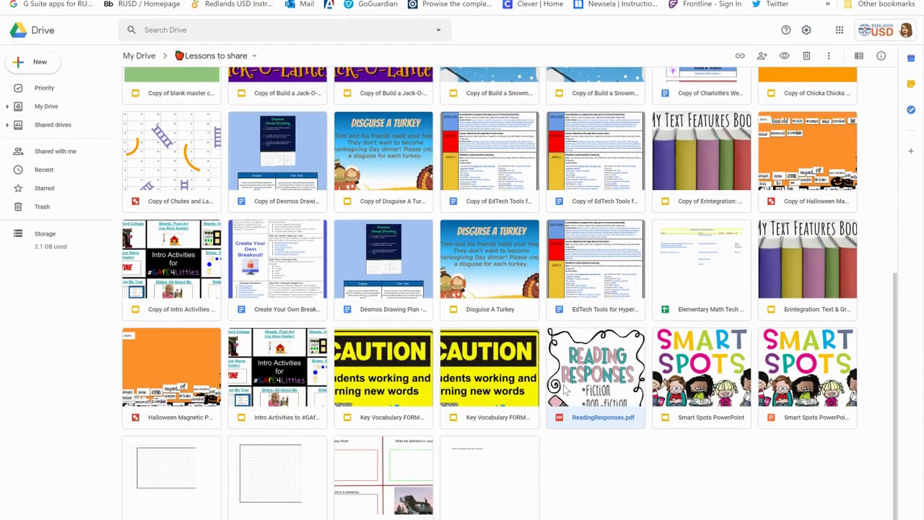
click(41, 63)
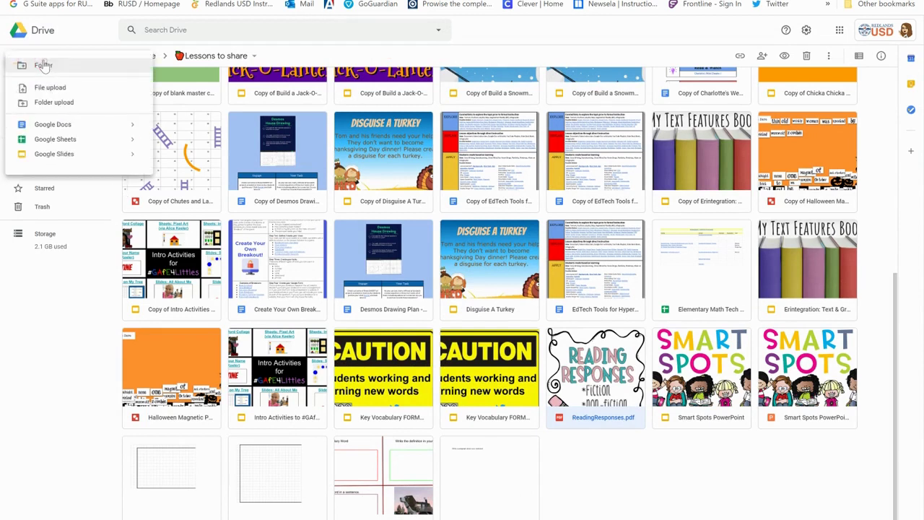
click(40, 155)
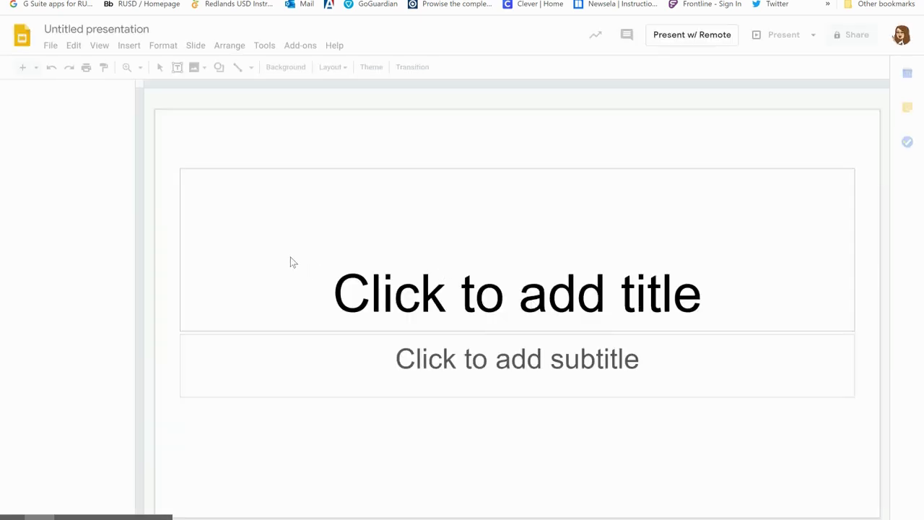
click(113, 29)
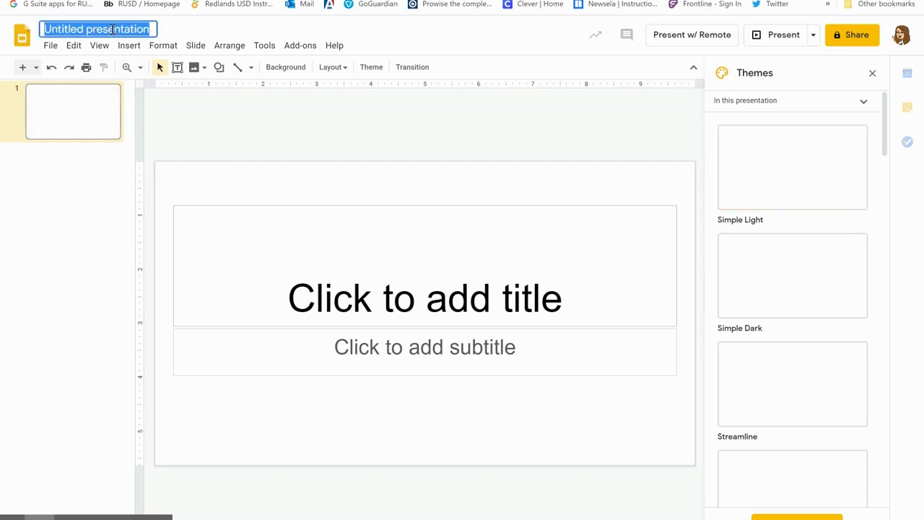
text(TPT)
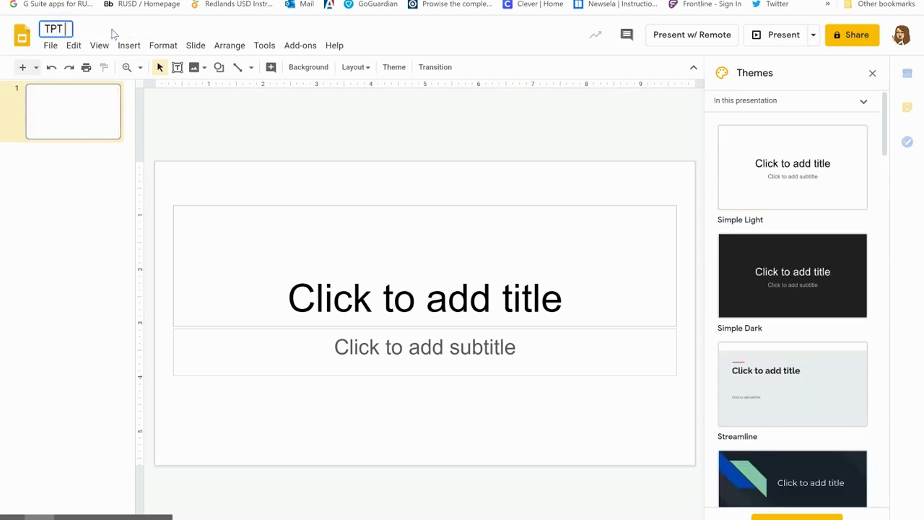
text( pg)
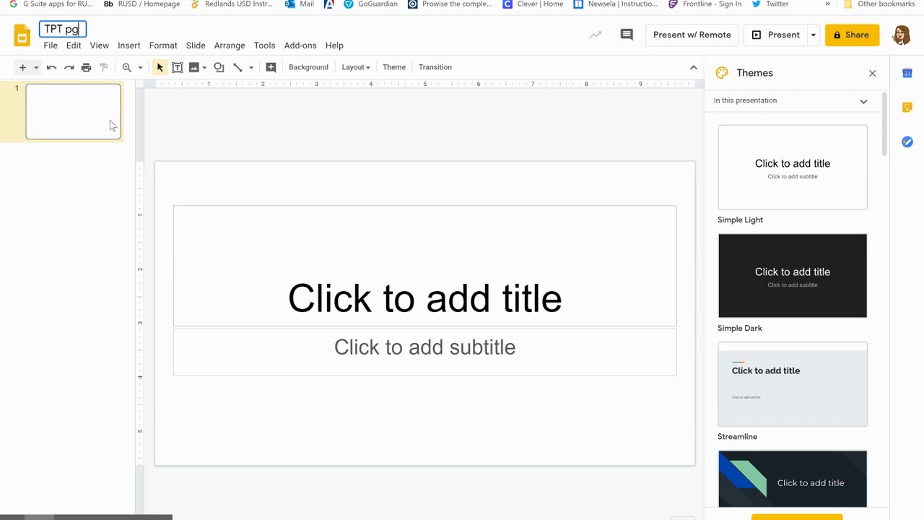
Step: Set the presentation's page size to a custom 8.5 × 11 inches
click(50, 46)
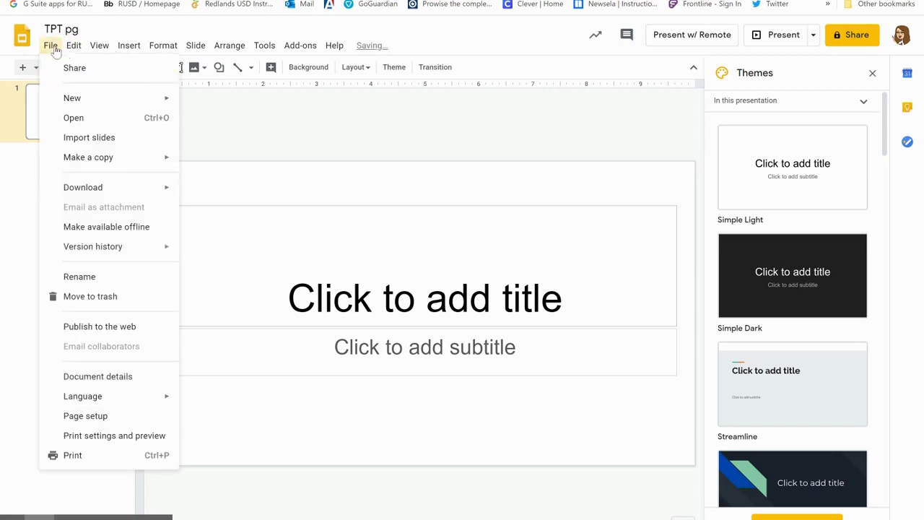
click(86, 416)
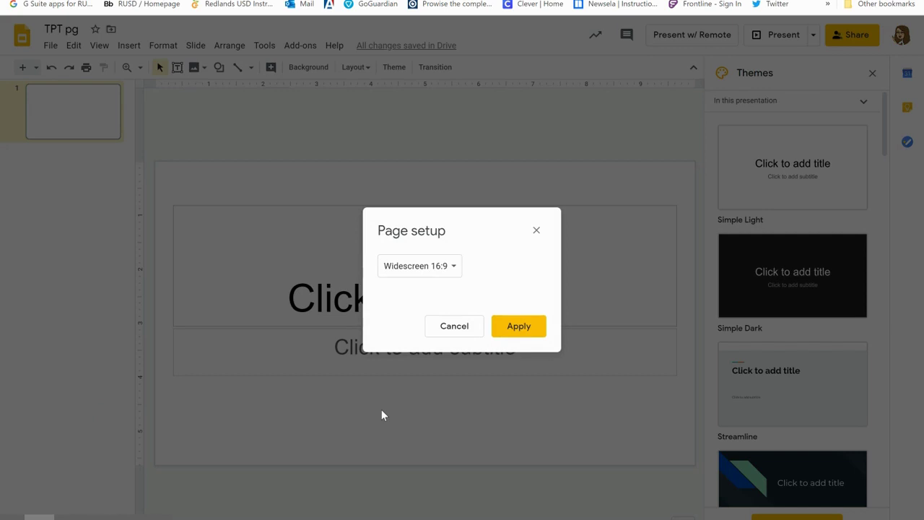
click(453, 267)
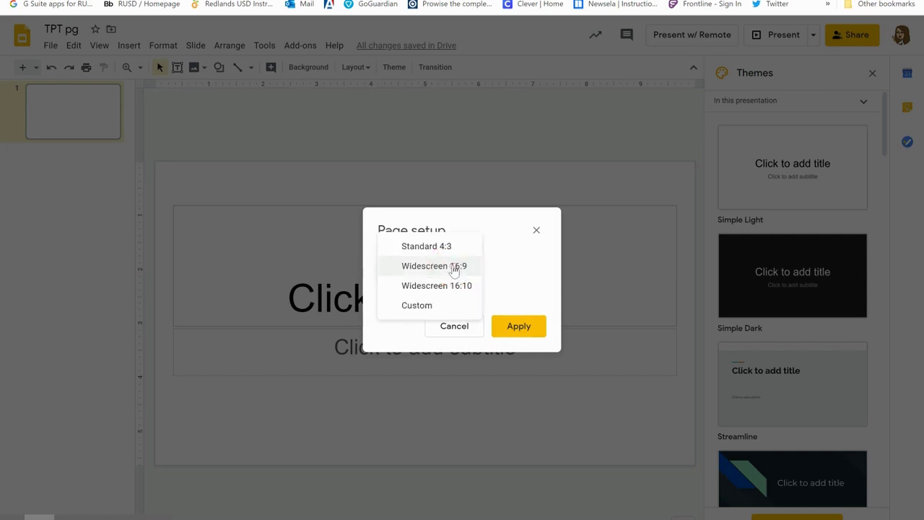
click(449, 307)
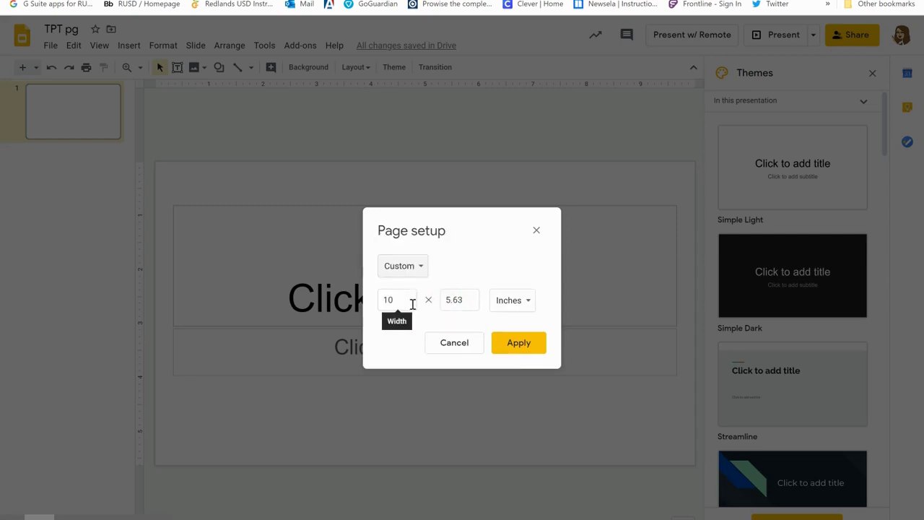
click(412, 304)
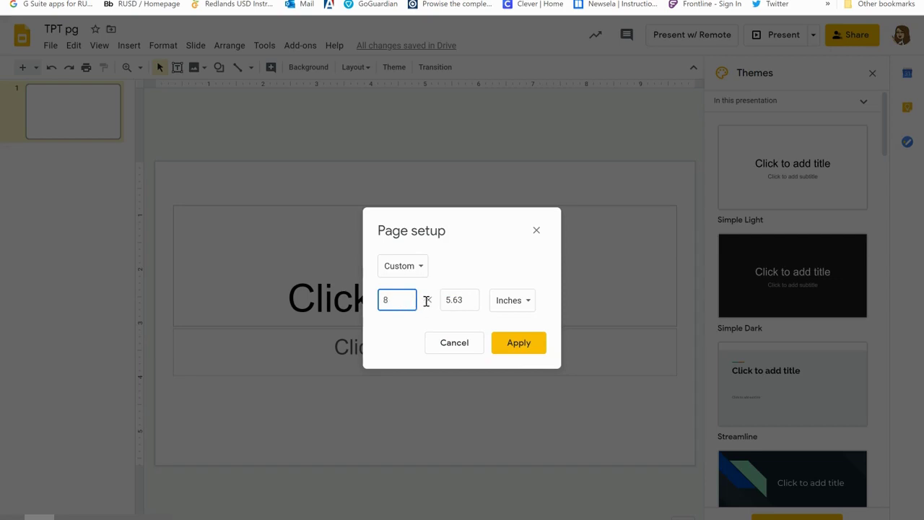
text(8.5)
double_click(465, 297)
text(11)
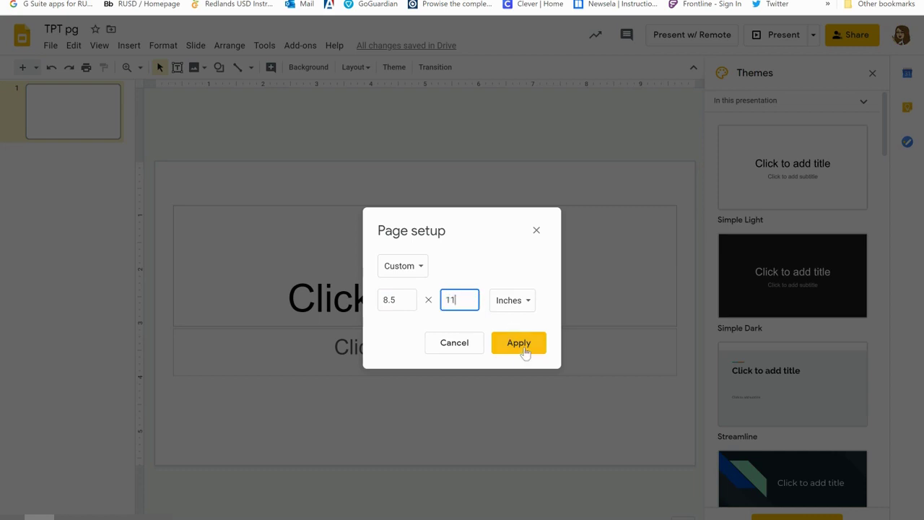
click(524, 349)
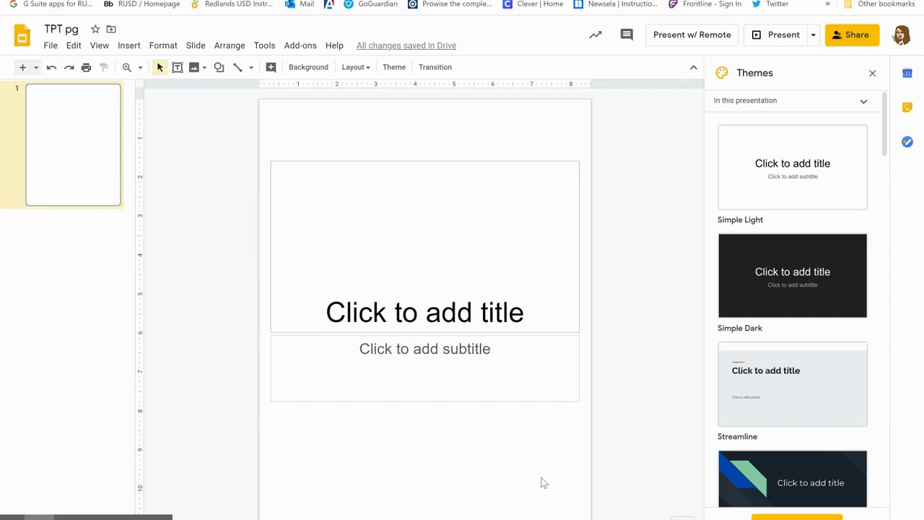
Step: Add a new slide with the blank layout and delete the original title slide
click(470, 397)
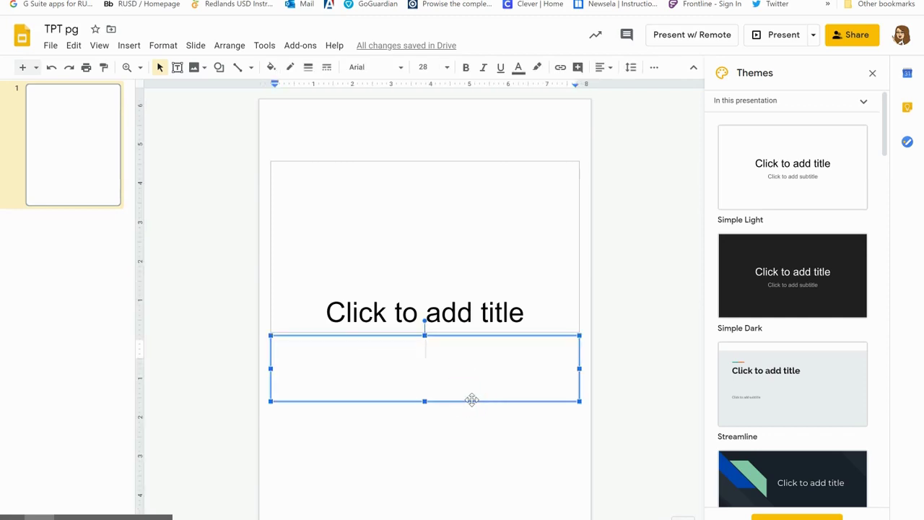
click(35, 67)
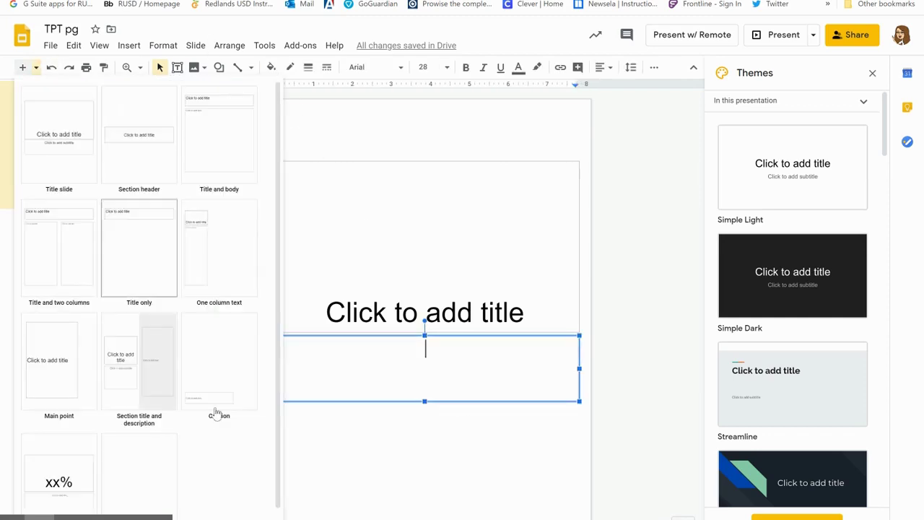
click(149, 479)
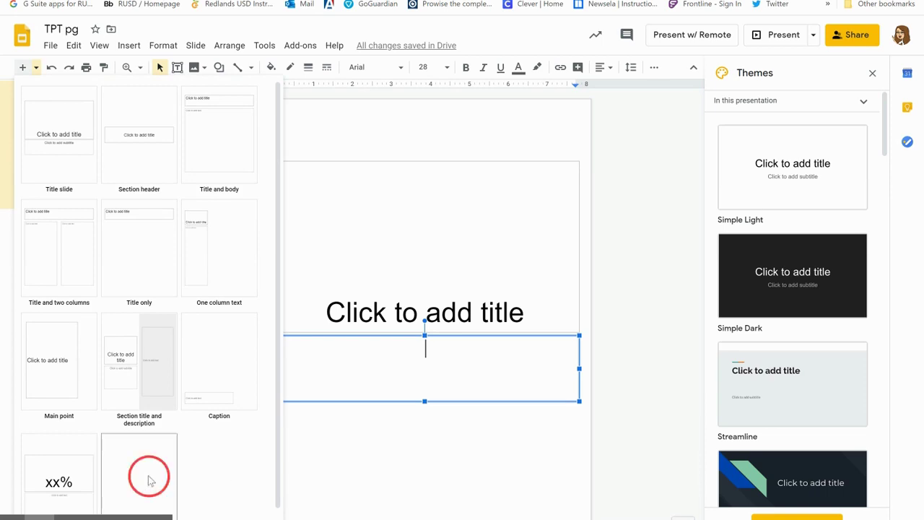
click(73, 137)
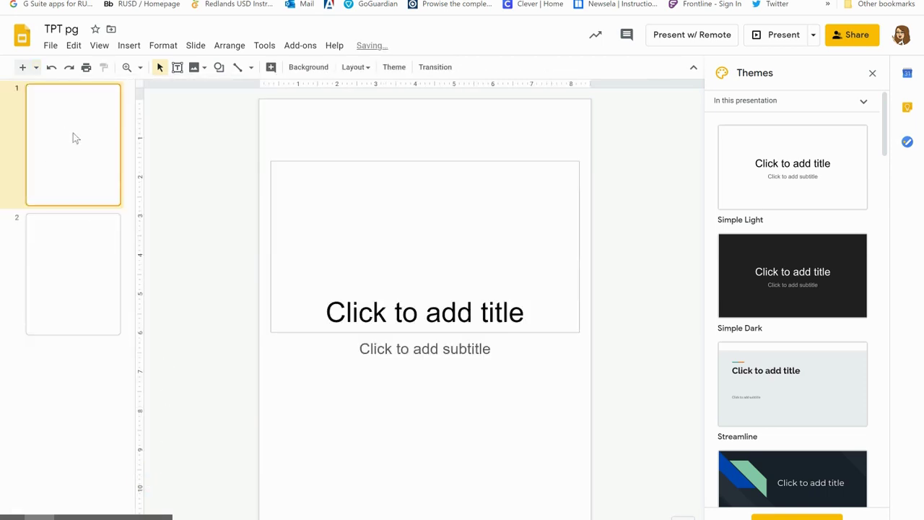
key(Delete)
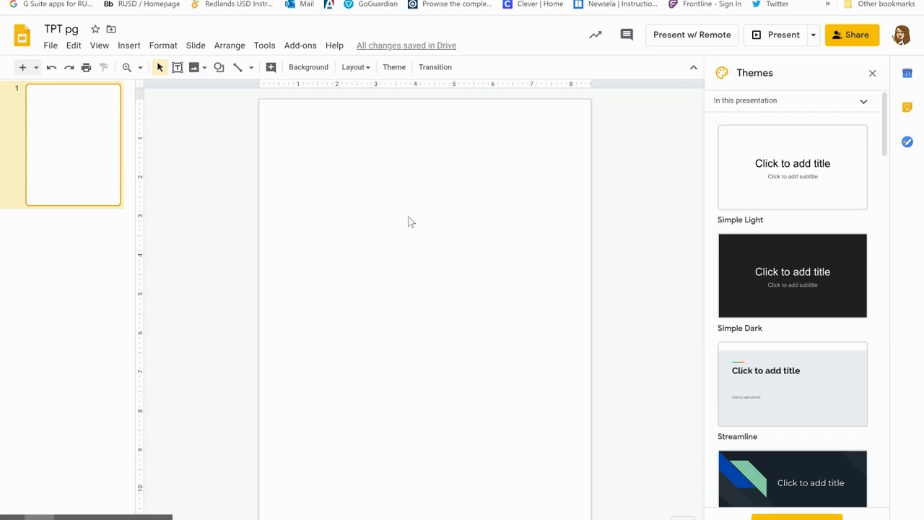
Step: Upload the "TPT pg" image from the Desktop as the blank slide's background, and dismiss the theme choices
click(311, 68)
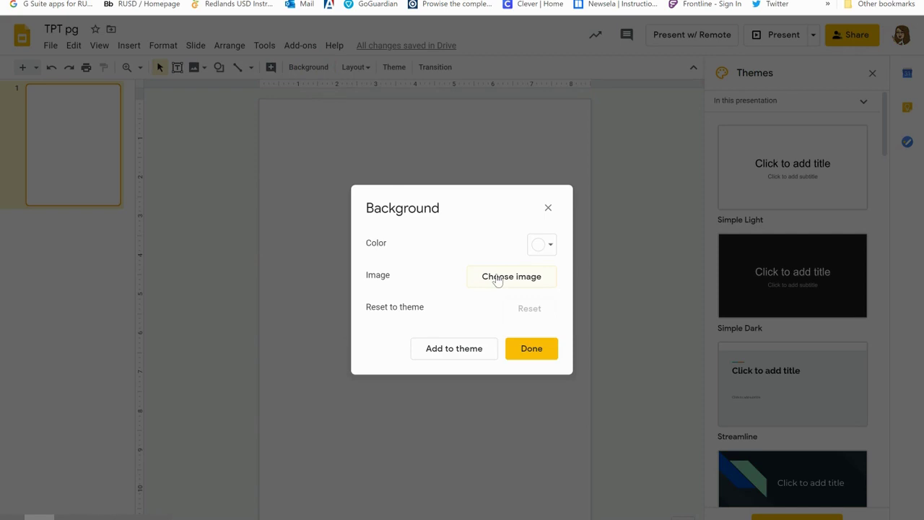
click(497, 280)
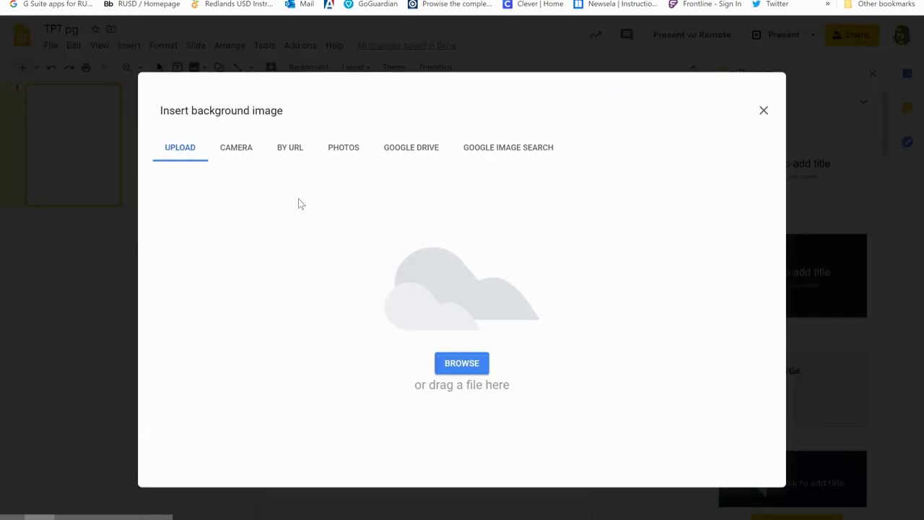
click(468, 363)
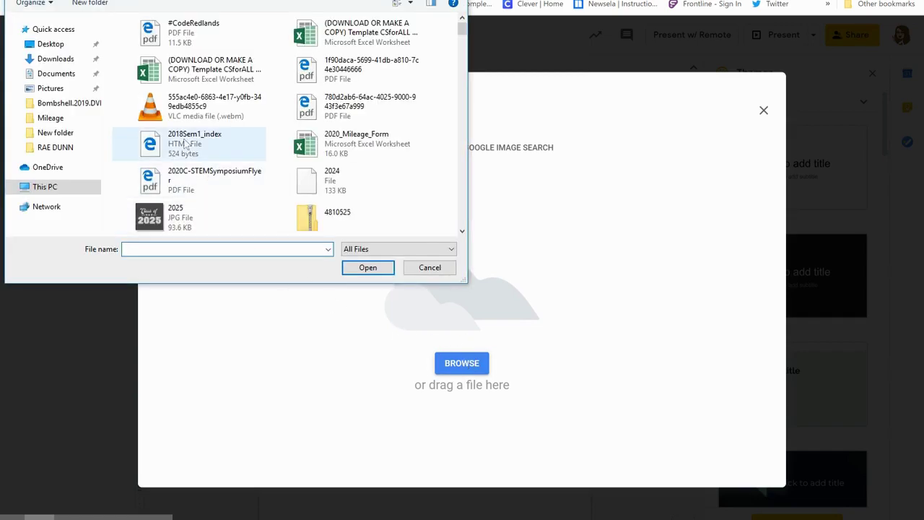
click(74, 46)
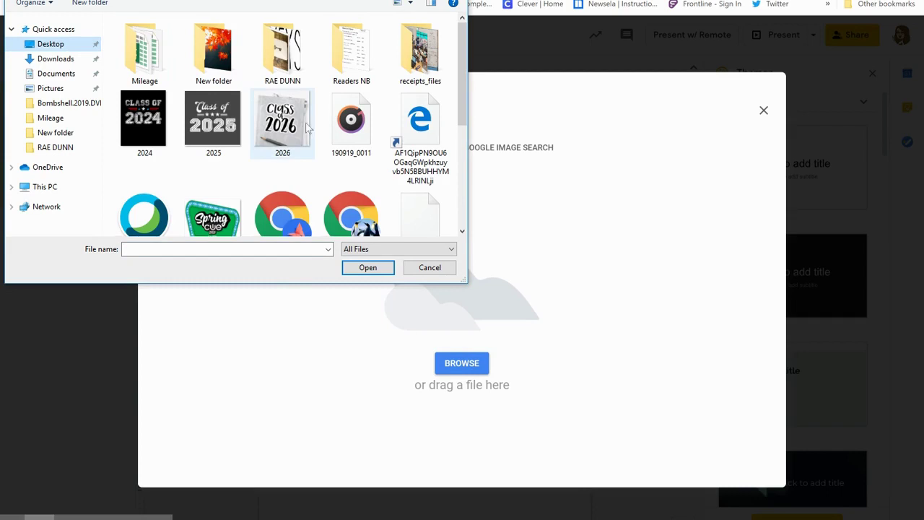
scroll(384, 168, down, 5)
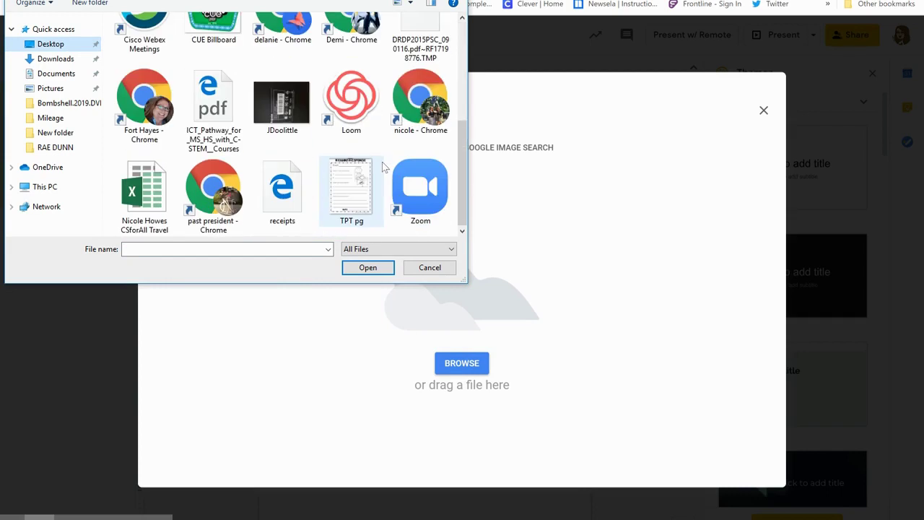
click(353, 190)
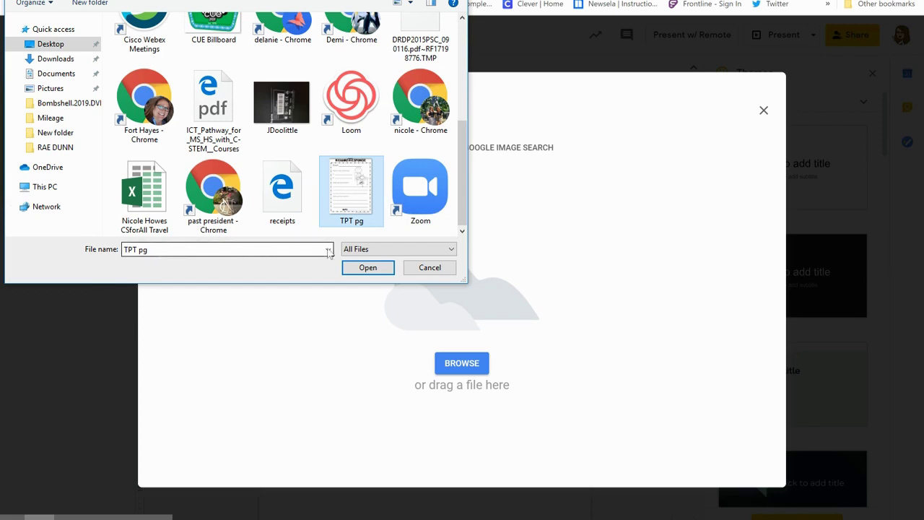
click(363, 269)
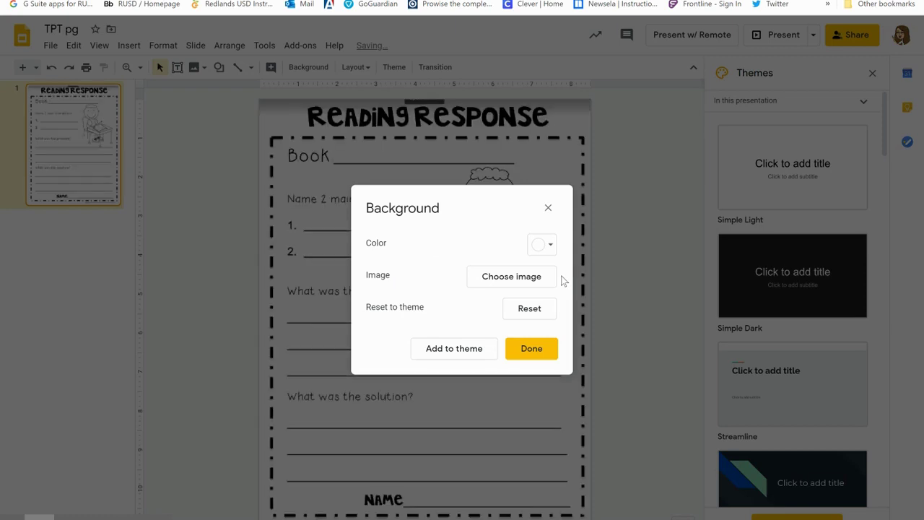
click(530, 350)
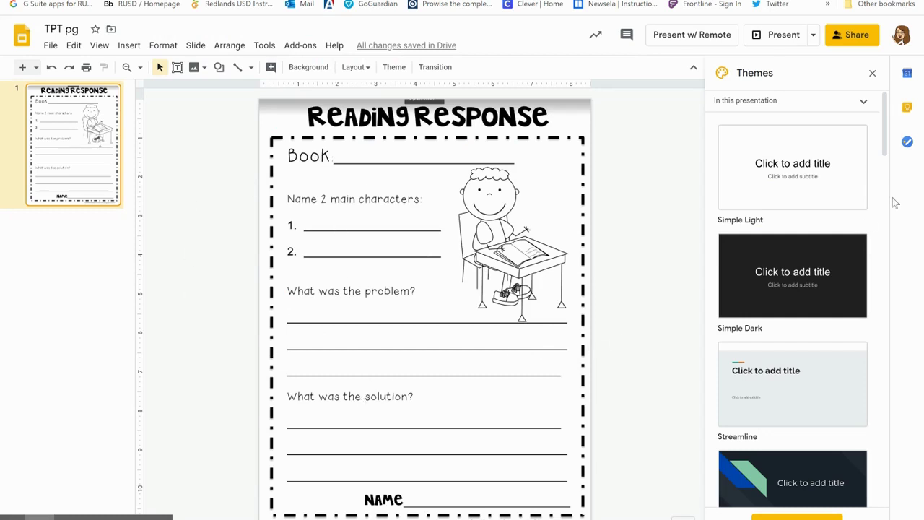
click(872, 75)
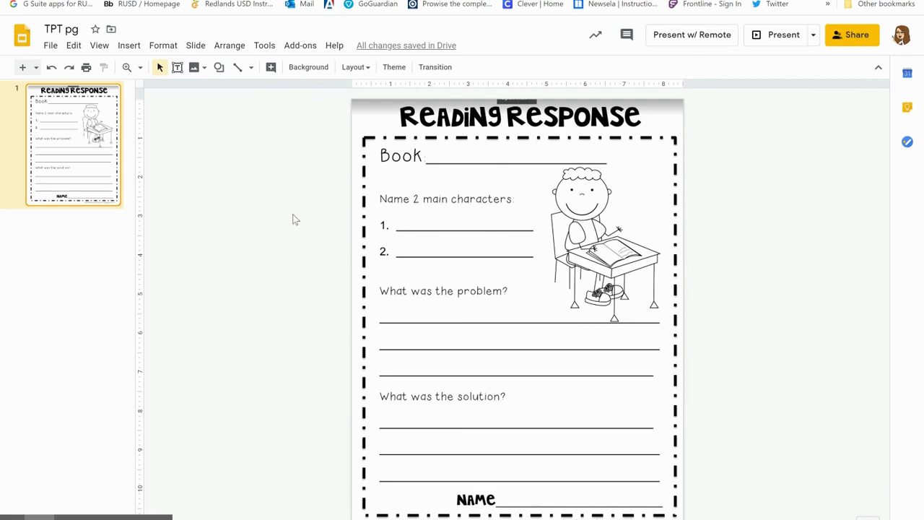
Step: Add a text box over the Book line of the worksheet containing "Title goes here"
click(466, 157)
click(176, 67)
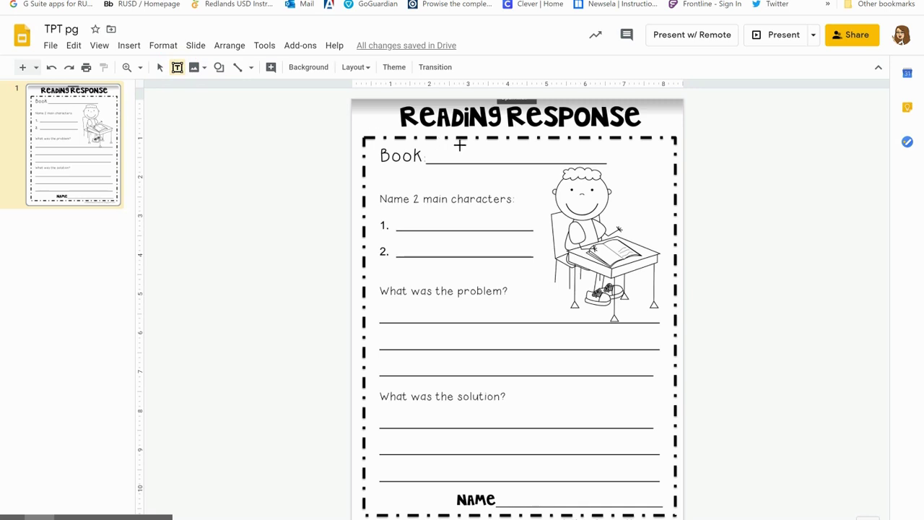
drag(428, 143, 606, 160)
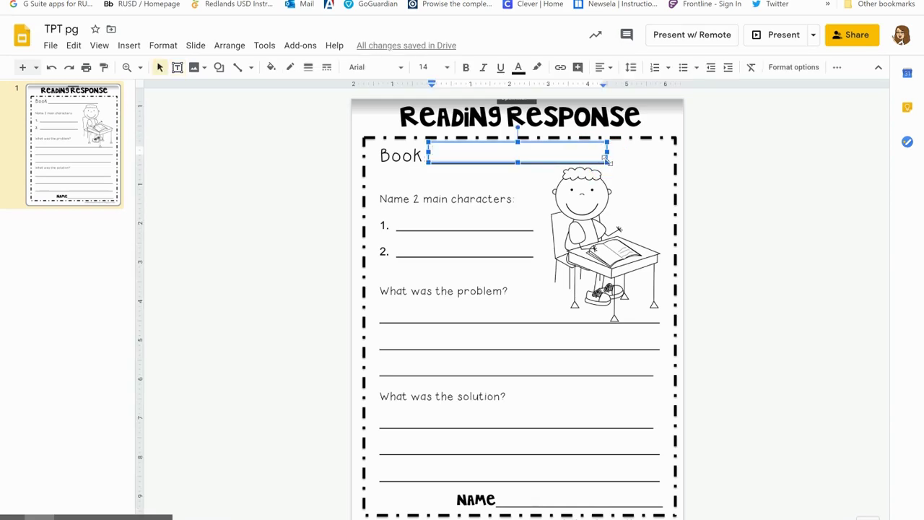
text(Title goe)
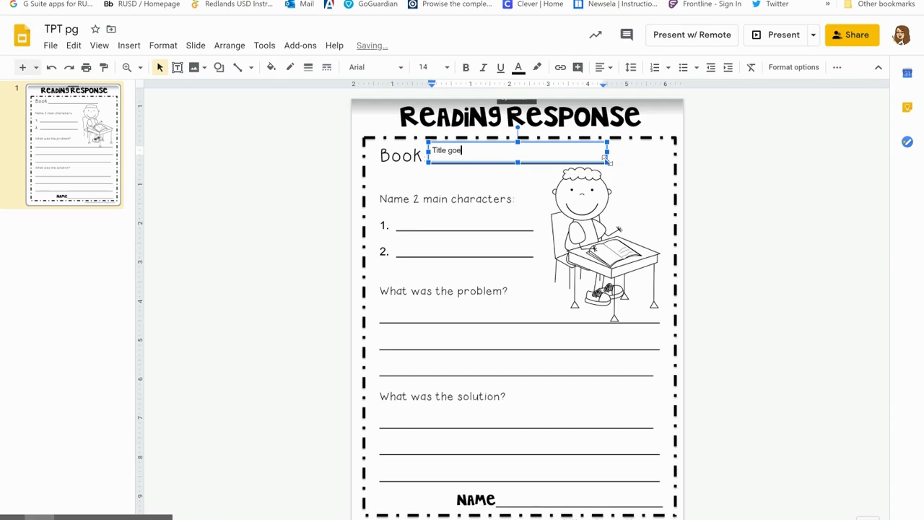
text(s here)
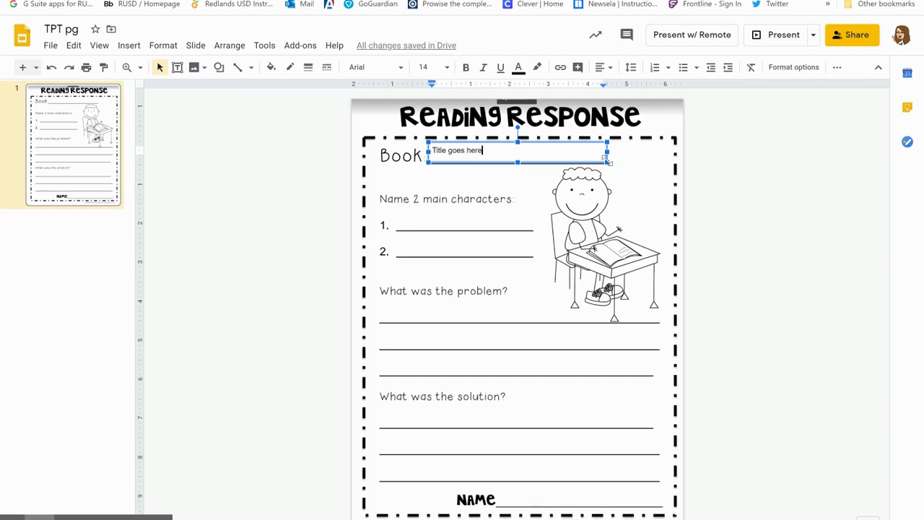
click(779, 163)
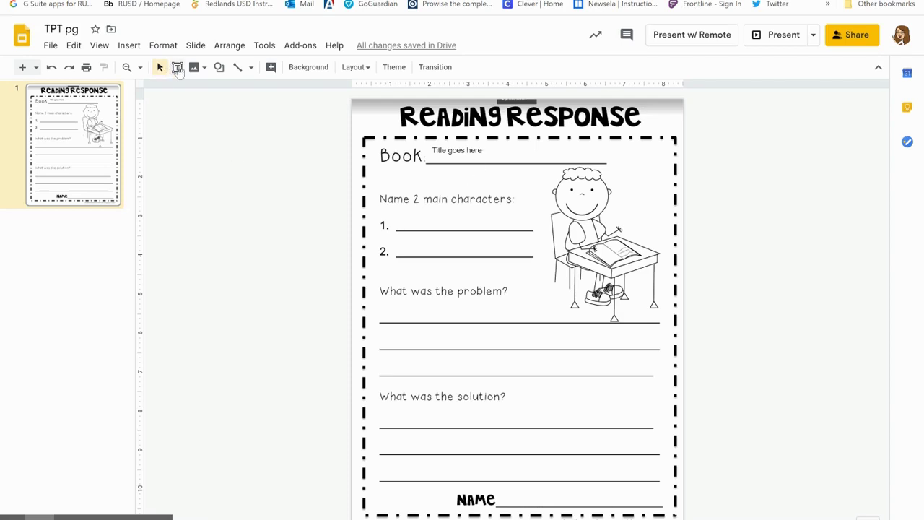
click(176, 67)
drag(395, 214, 519, 231)
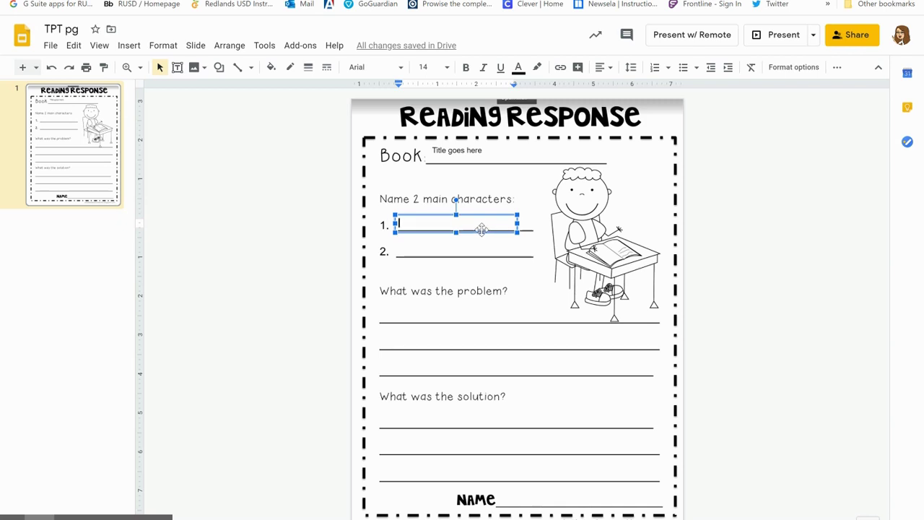
click(479, 212)
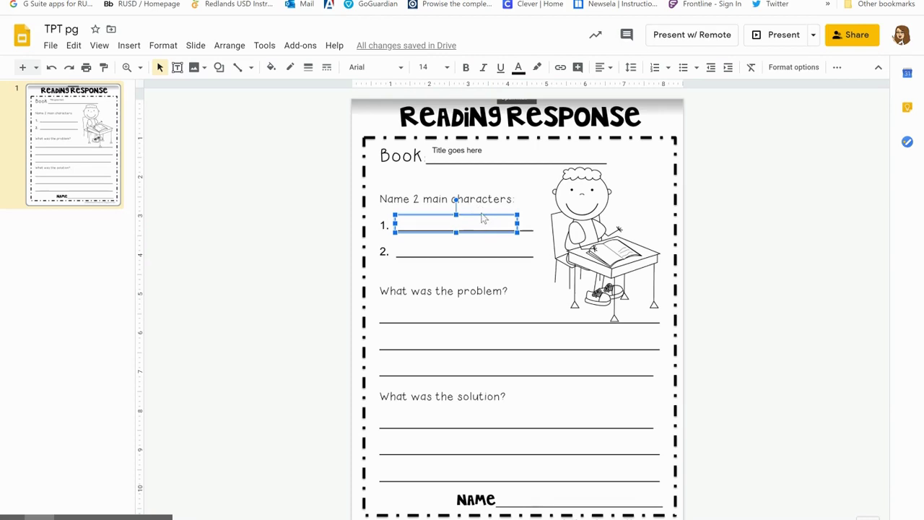
click(481, 212)
key(Delete)
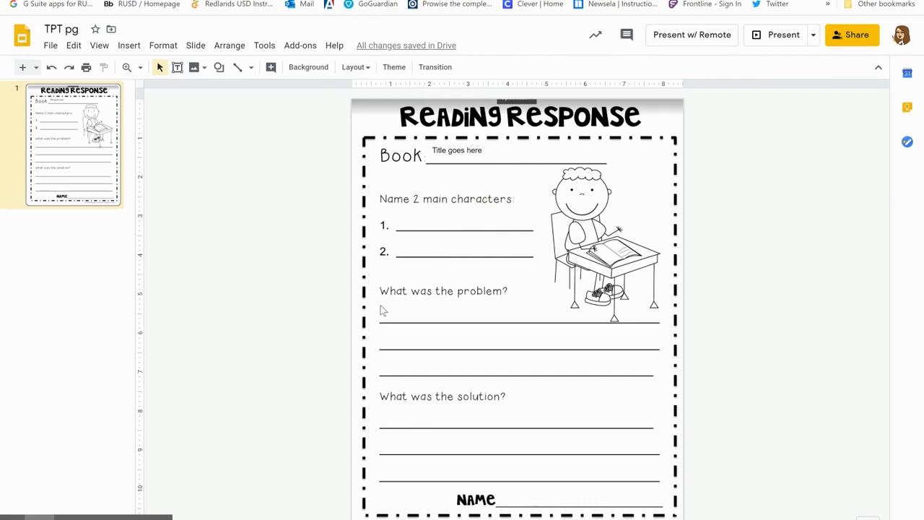
Step: Add a text box spanning the three lines under "What was the problem?" with font size 18 and sample text "Nnnnnnnnnnn"
click(177, 67)
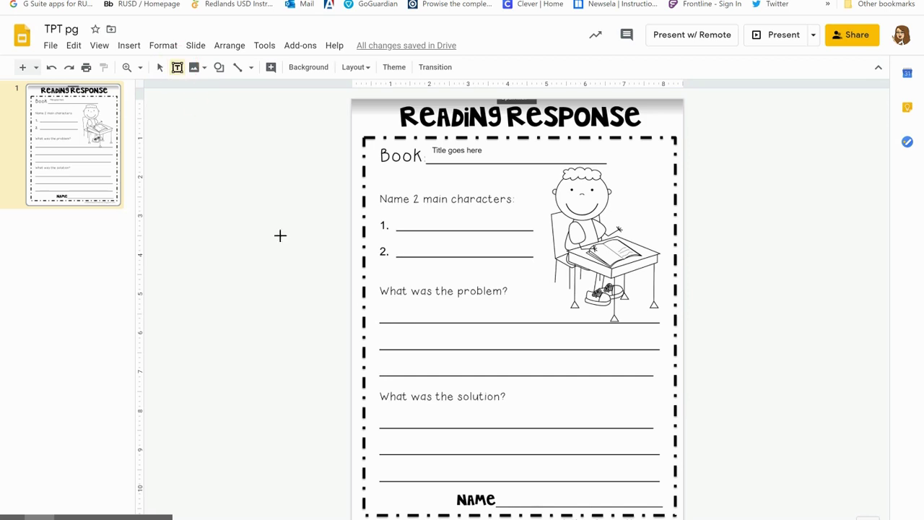
drag(376, 301, 661, 375)
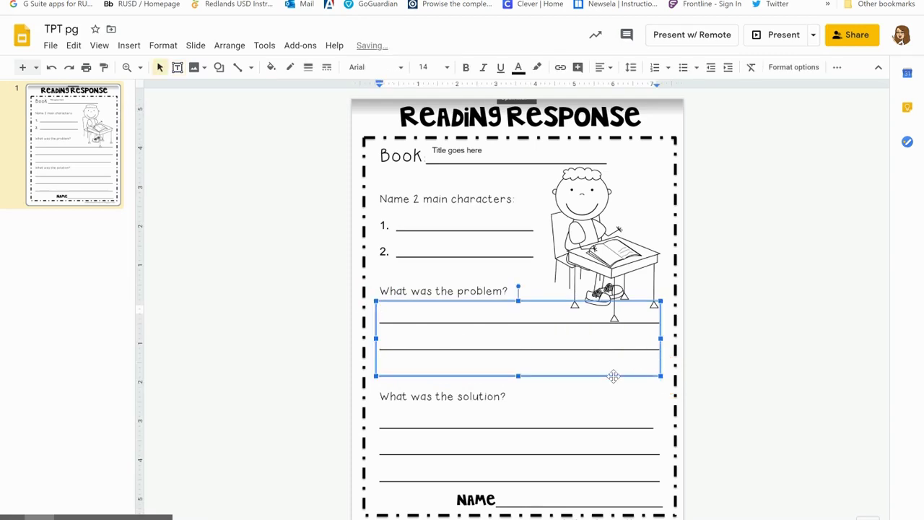
click(446, 69)
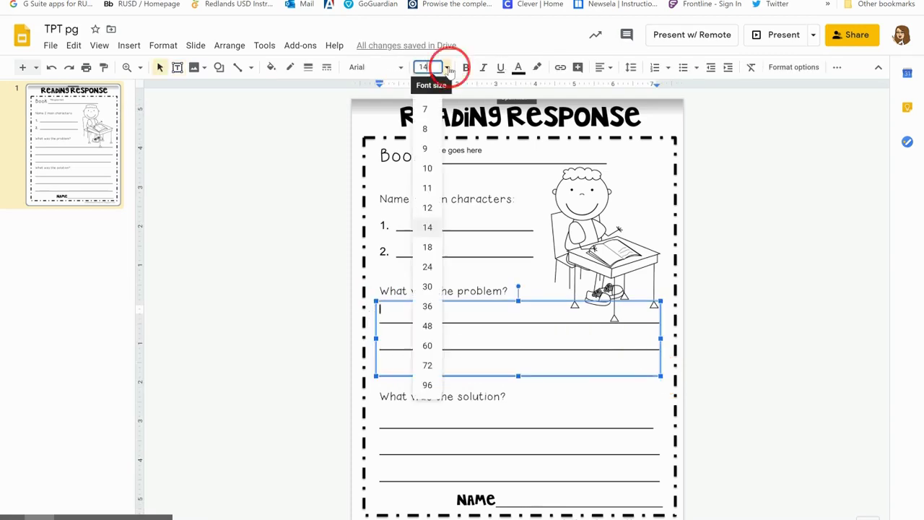
click(431, 247)
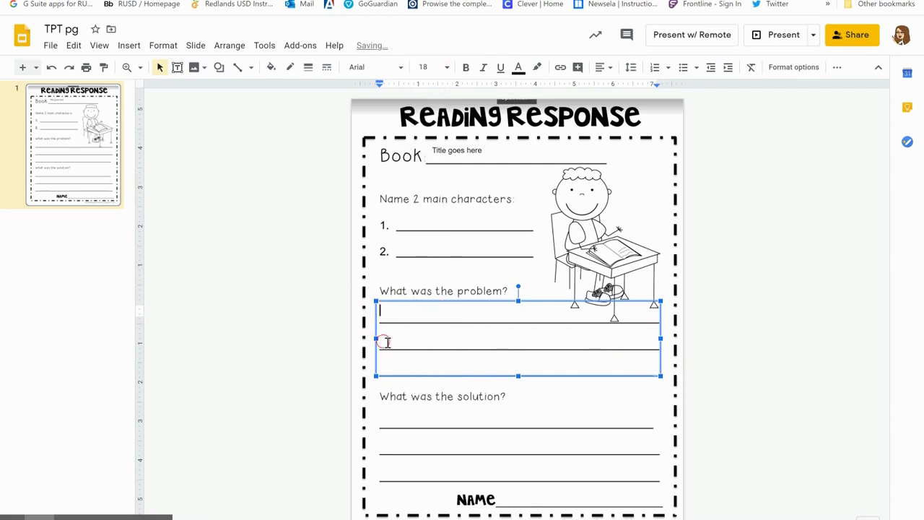
text(a)
text(nnnnnnnnnnn)
key(Return)
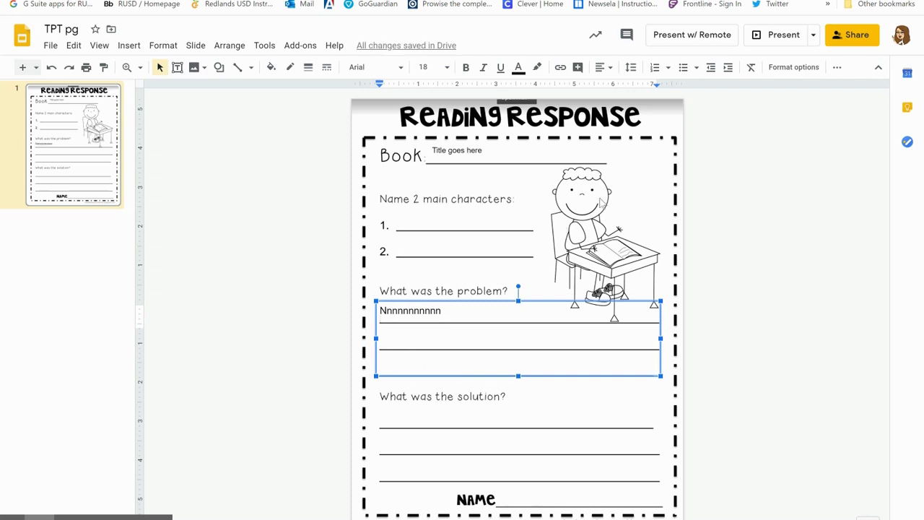
Step: Apply double line spacing at the new line in the problem text box and start another line
click(630, 67)
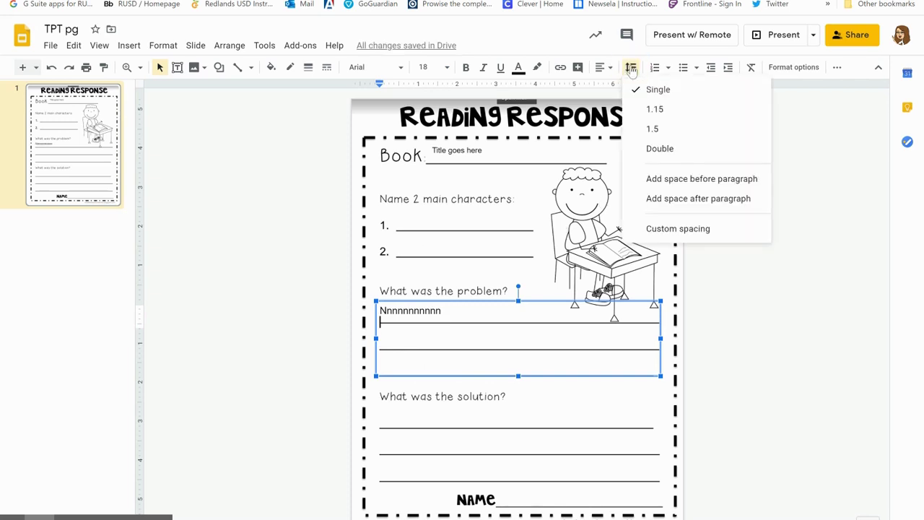
click(659, 150)
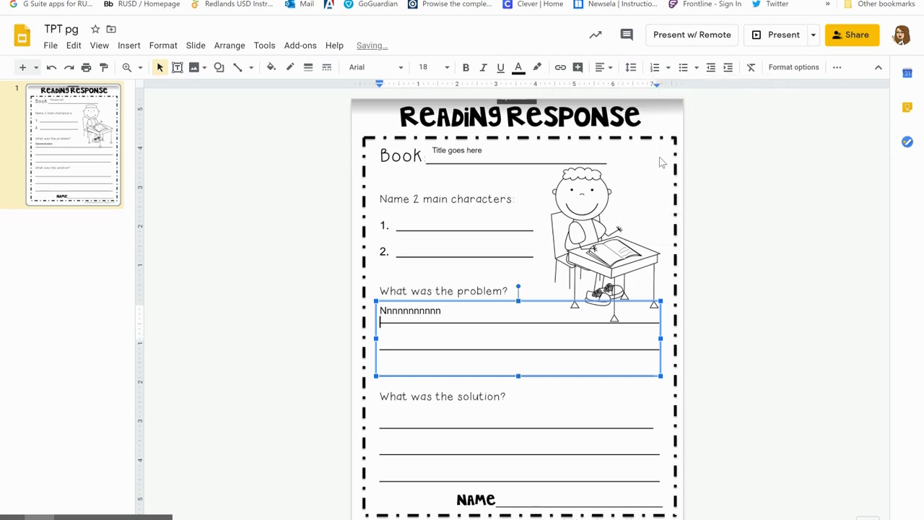
key(Return)
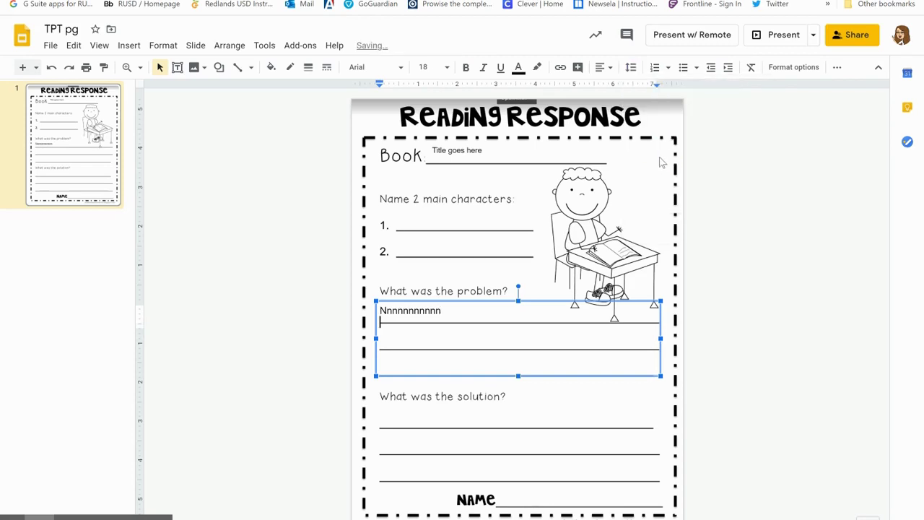